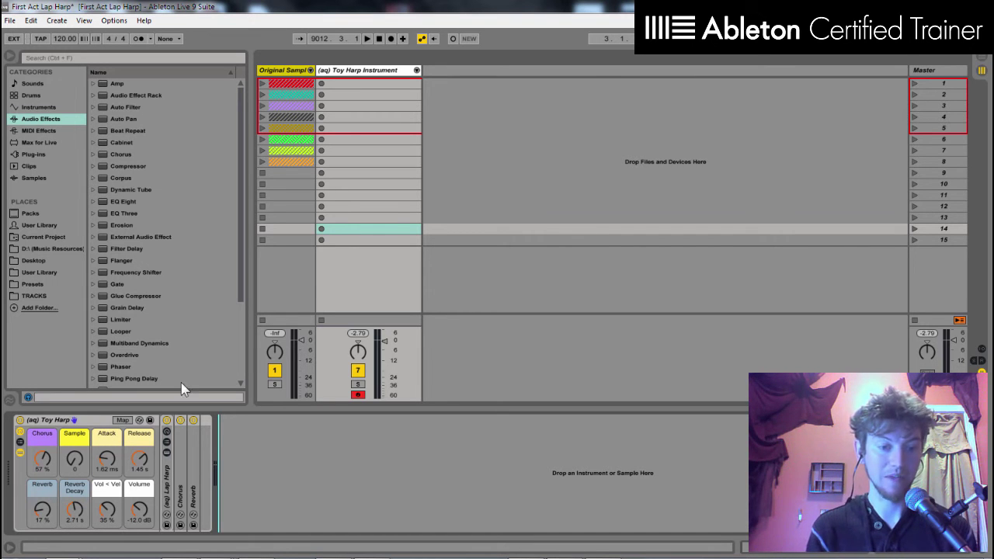
# Select the Toy Harp instrument rack in Device View
pyautogui.click(87, 418)
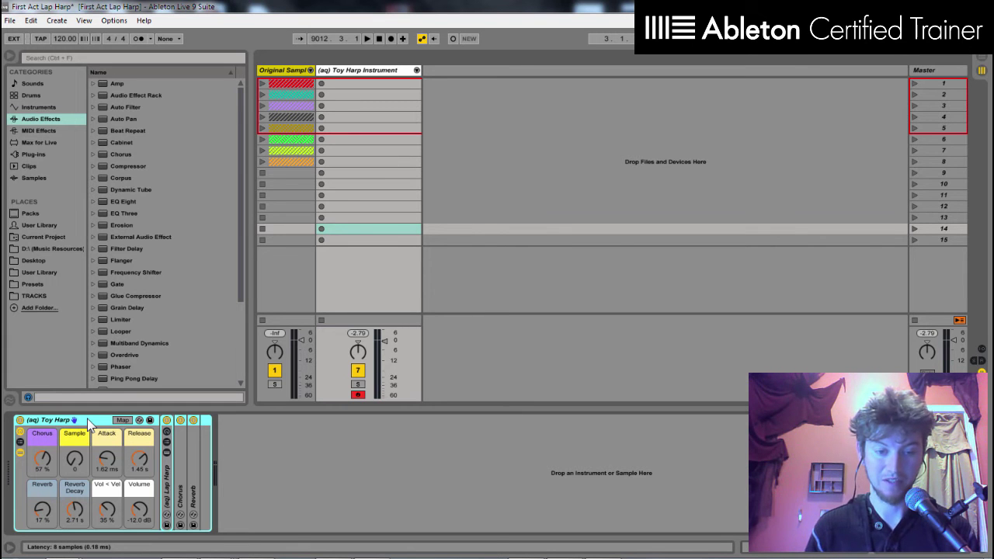
# Set the Toy Harp macro knobs: Chorus 3.9%, Sample 0, Attack 0.00 ms, Release 60.0 s
pyautogui.click(92, 420)
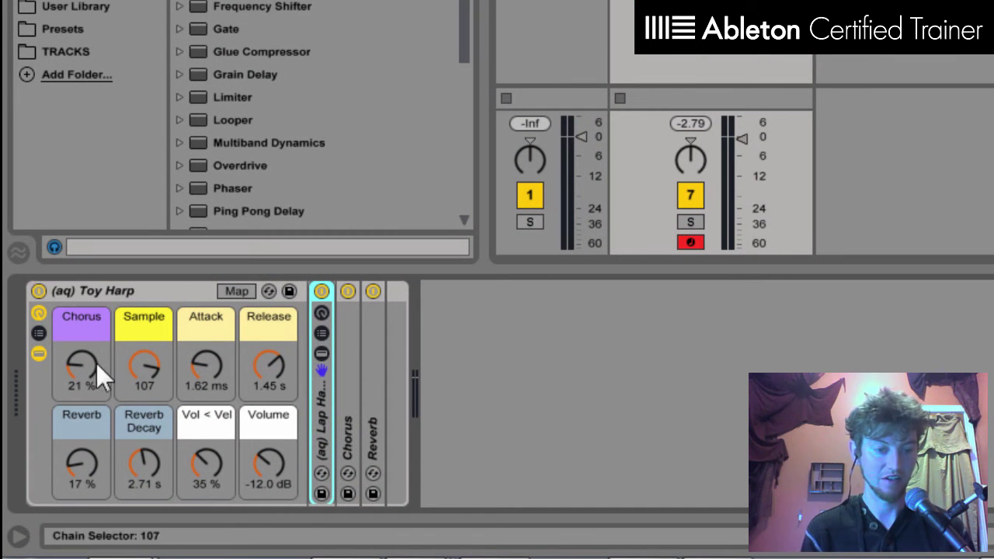
pyautogui.moveTo(97, 364); pyautogui.dragTo(96, 388)
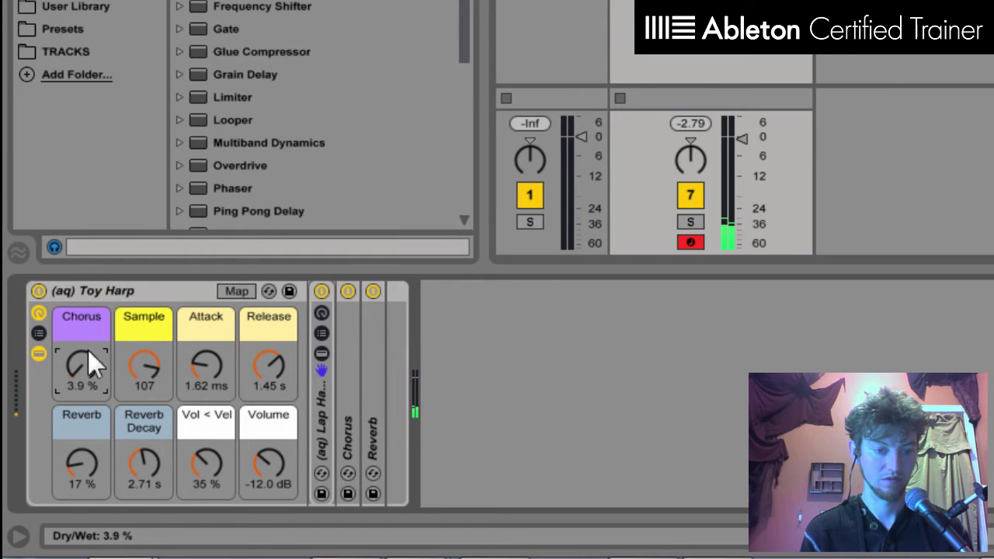
pyautogui.moveTo(144, 365); pyautogui.dragTo(144, 400)
pyautogui.moveTo(204, 369)
pyautogui.mouseDown()
pyautogui.moveTo(204, 310)
pyautogui.moveTo(204, 389)
pyautogui.mouseUp()
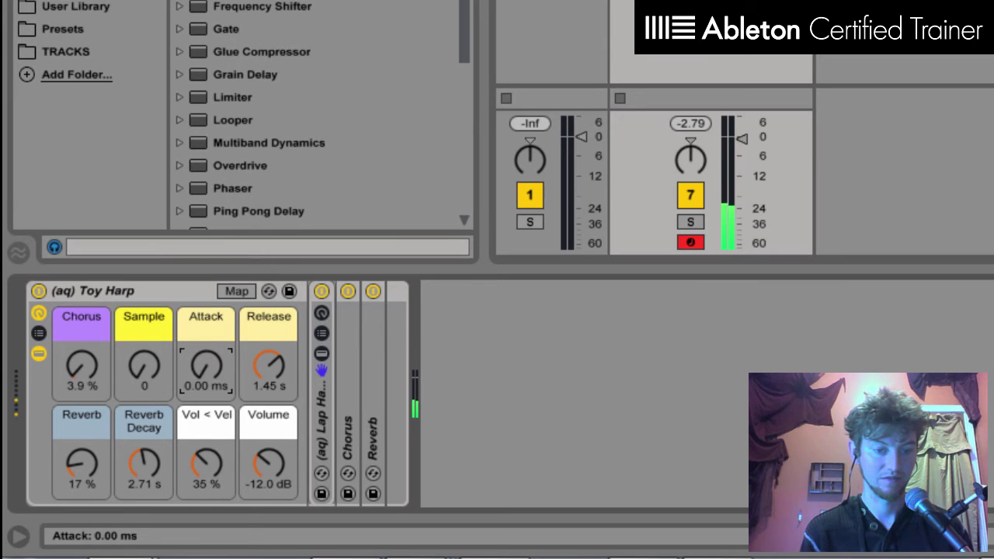
pyautogui.moveTo(259, 370); pyautogui.dragTo(259, 327)
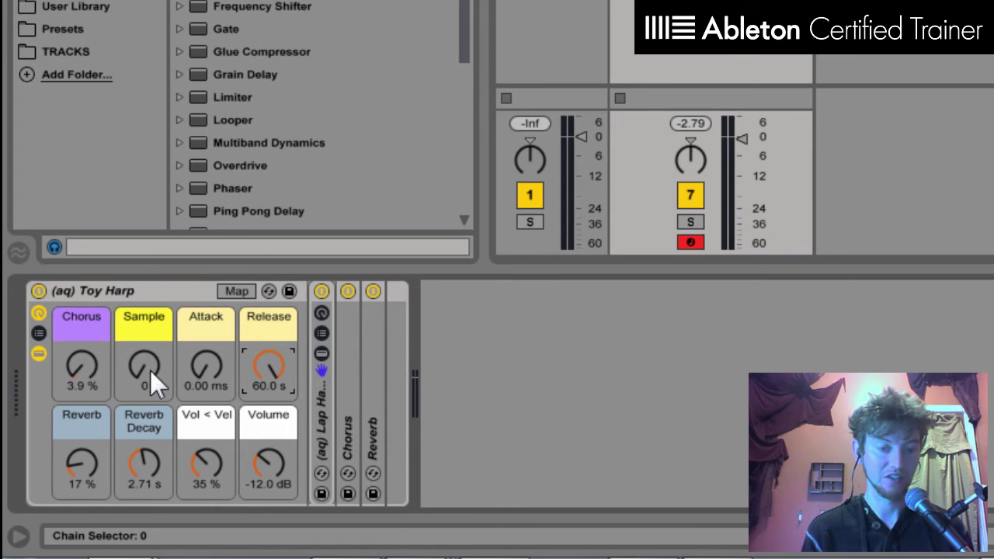
# Unfold the Lap Harp rack and step through its harp chains one by one
pyautogui.doubleClick(314, 397)
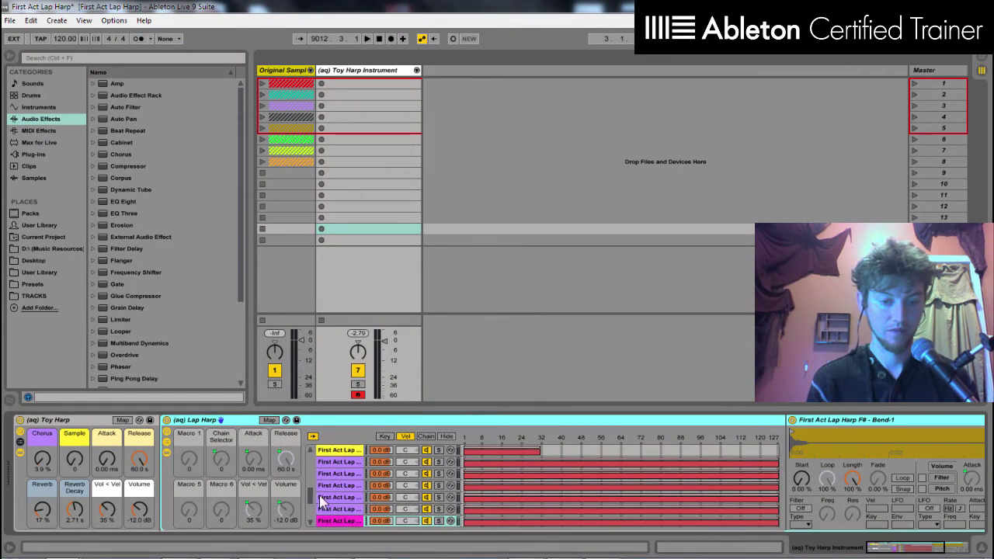
pyautogui.scroll(5, 322, 498)
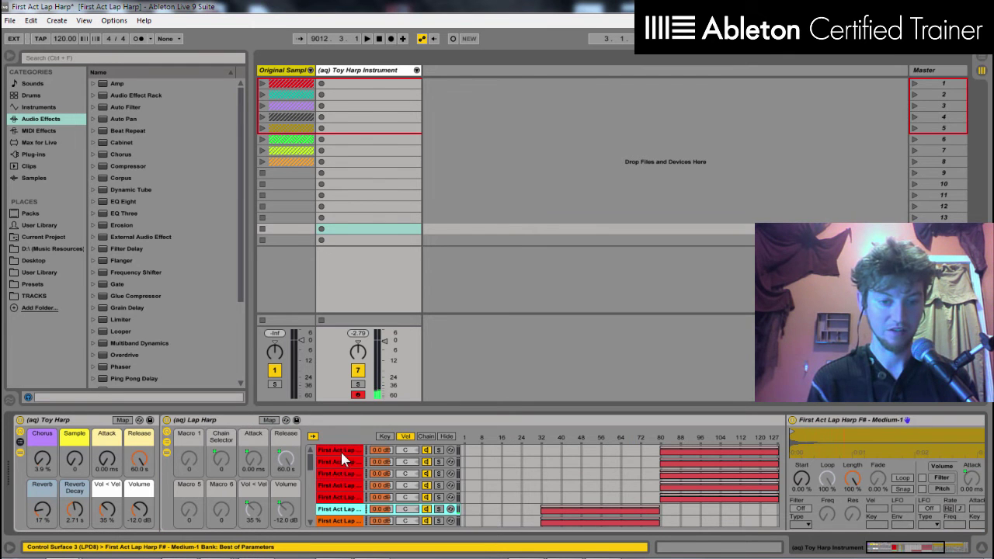
pyautogui.click(328, 452)
pyautogui.click(329, 463)
pyautogui.click(331, 473)
pyautogui.click(334, 485)
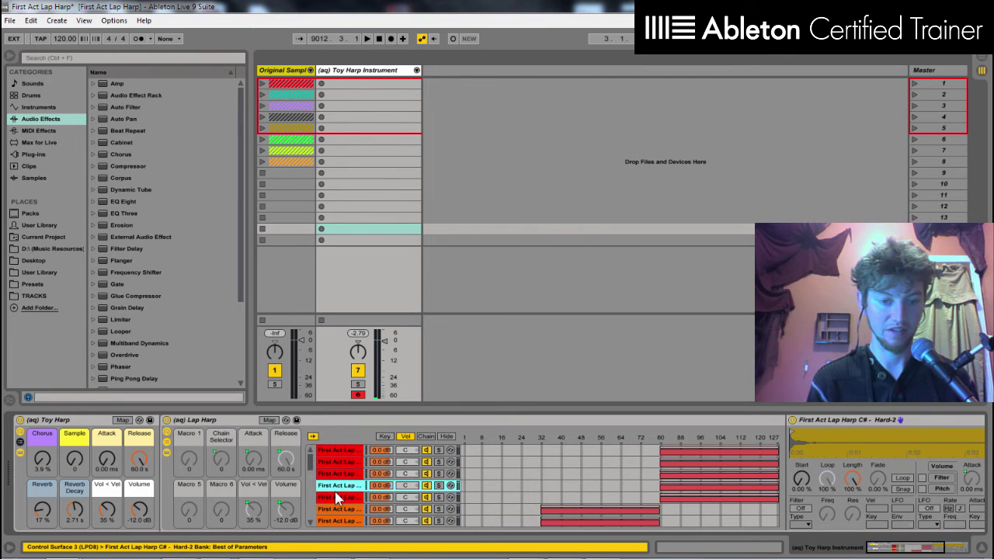
pyautogui.click(336, 497)
# Inspect a lower chain's sampler, then select the first Lap Harp chain to view velocity zones
pyautogui.scroll(-1, 336, 503)
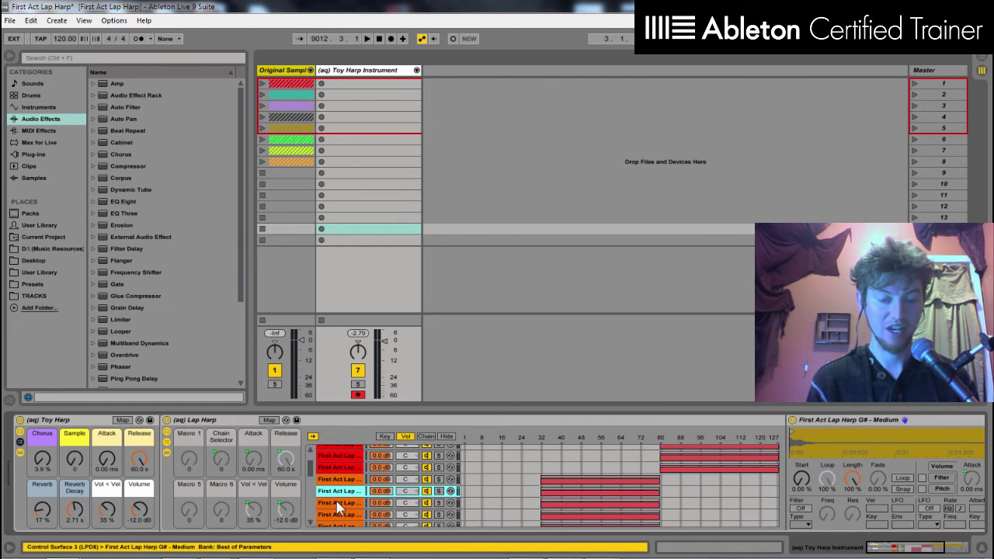
pyautogui.click(339, 503)
pyautogui.click(818, 420)
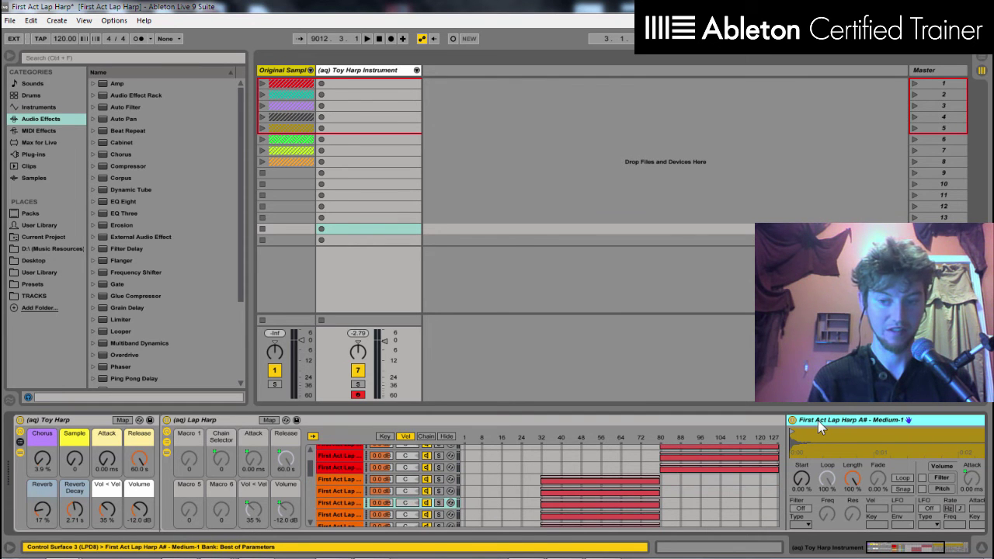
pyautogui.moveTo(311, 473); pyautogui.dragTo(313, 450)
pyautogui.click(336, 451)
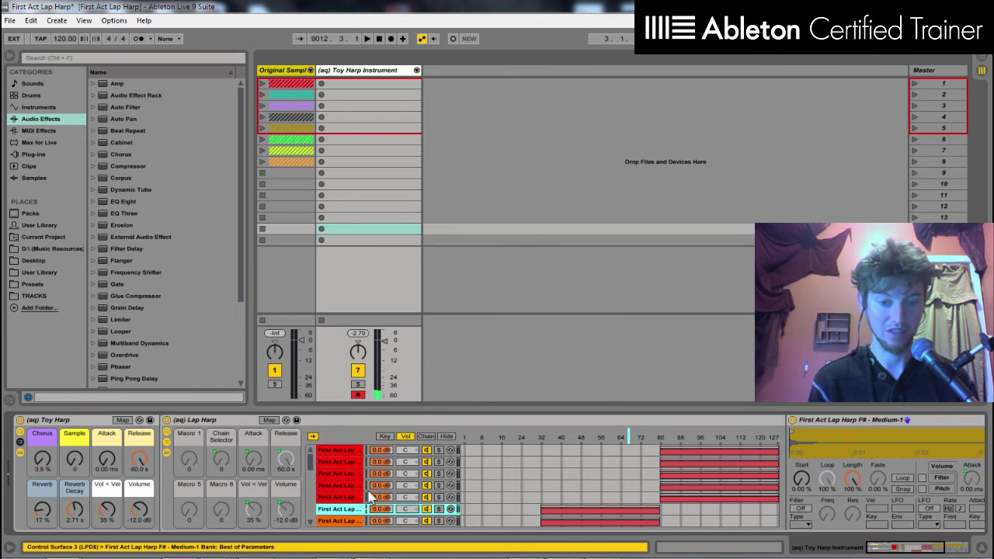
pyautogui.scroll(-5, 313, 473)
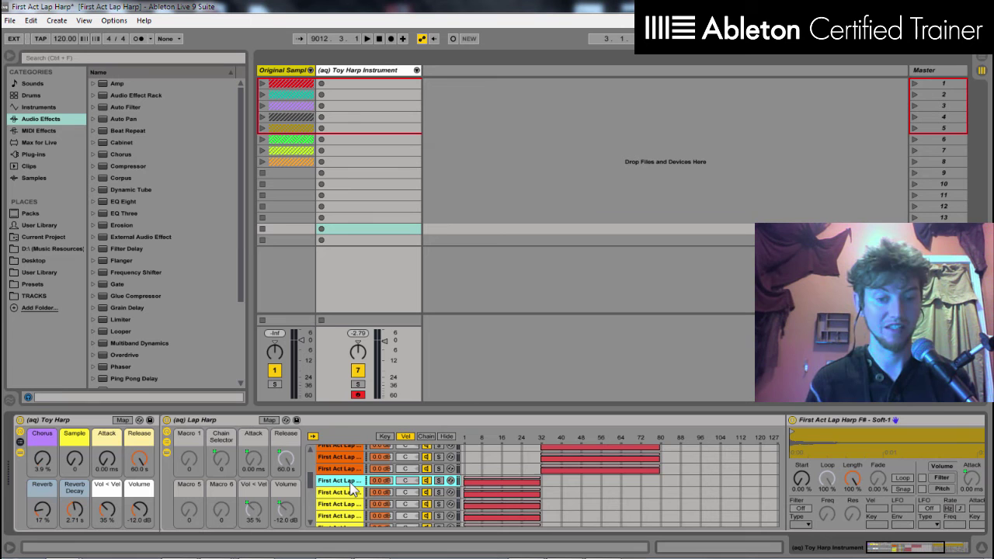
pyautogui.scroll(-6, 313, 502)
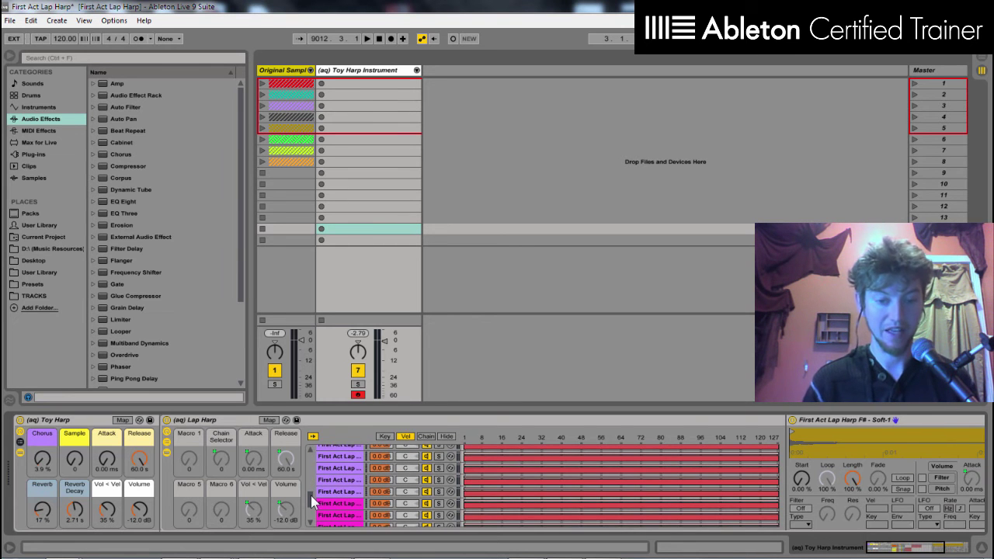
# Play a note, select the G# - Bend-2 chain, raise Sample, and show key and chain-selector zones
pyautogui.press('t')
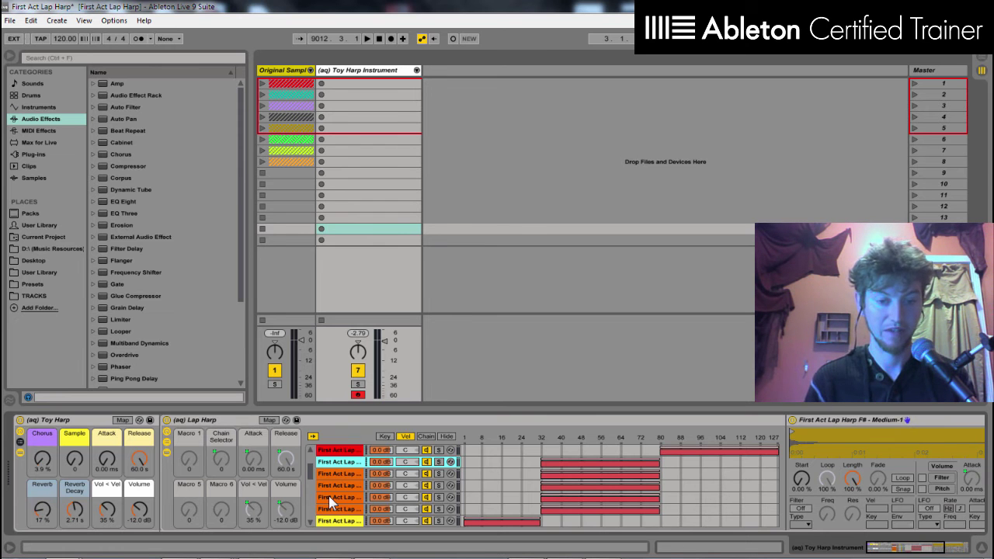
pyautogui.scroll(-5, 326, 497)
pyautogui.click(315, 505)
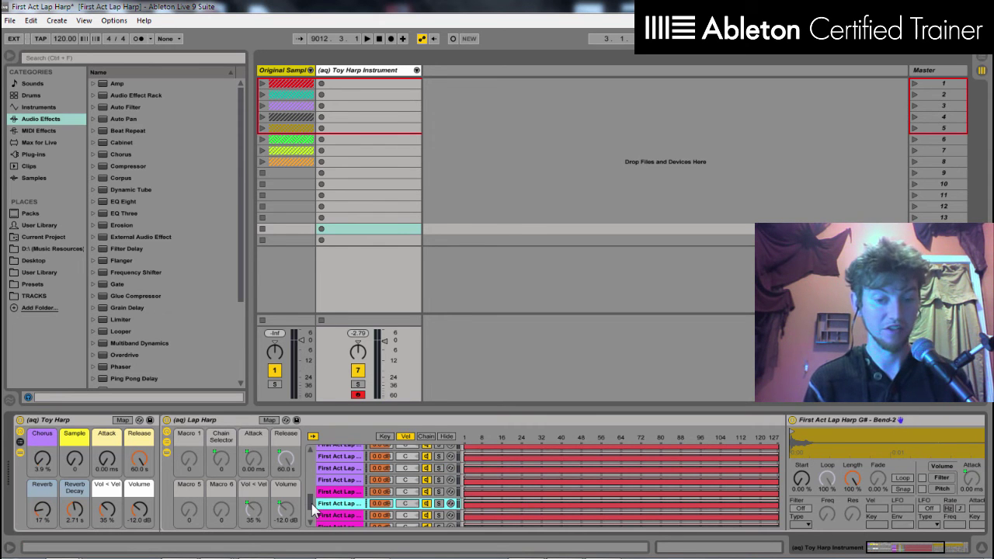
pyautogui.moveTo(74, 459); pyautogui.dragTo(74, 423)
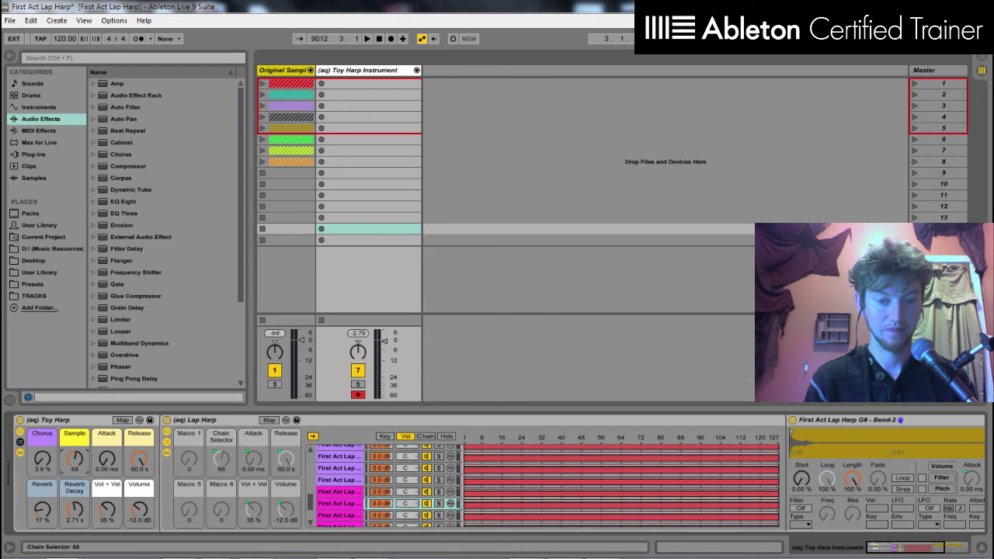
pyautogui.click(385, 436)
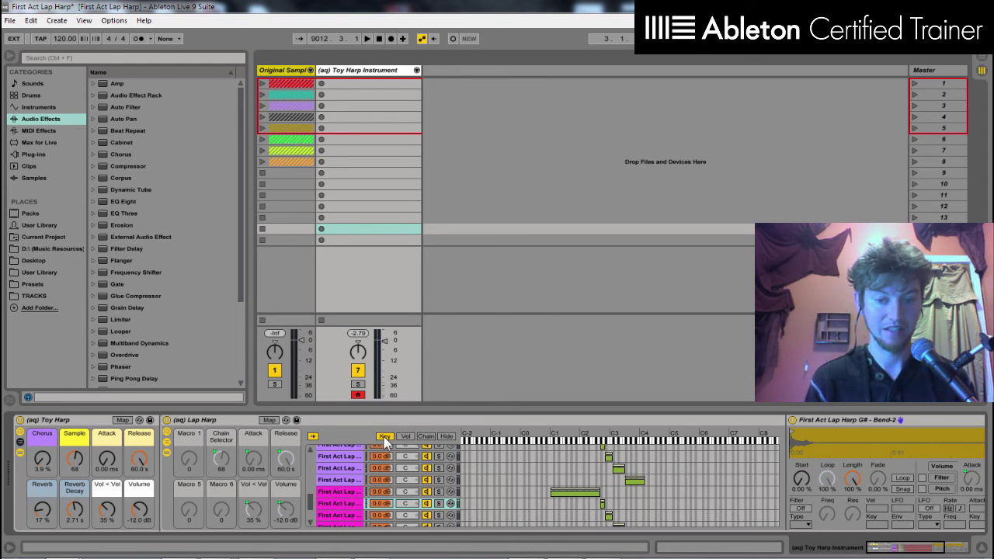
pyautogui.click(425, 437)
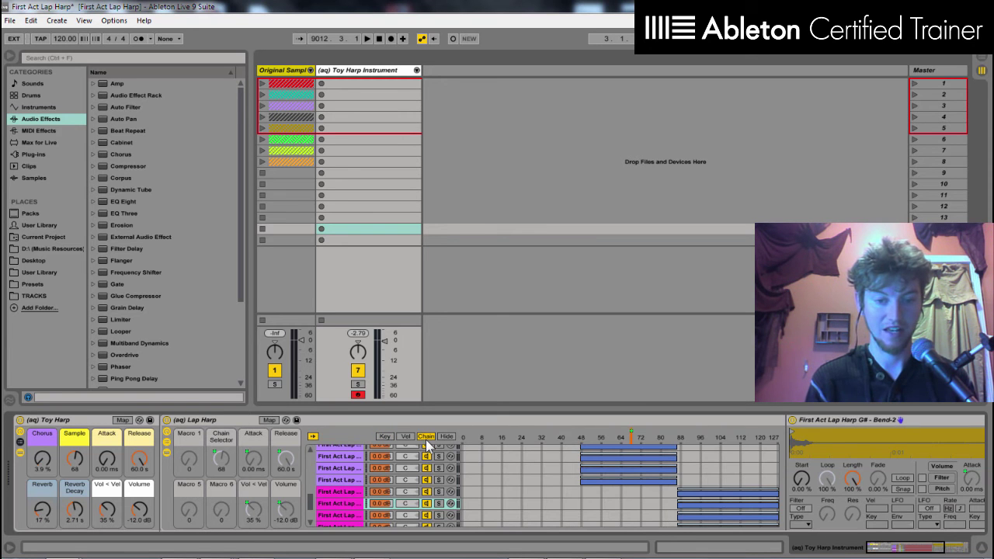
# Raise the Sample macro to 55 and show the G# Hard-2, then G# Trem-2 chain samplers
pyautogui.moveTo(75, 459)
pyautogui.mouseDown()
pyautogui.moveTo(75, 432)
pyautogui.moveTo(74, 481)
pyautogui.mouseUp()
pyautogui.click(336, 474)
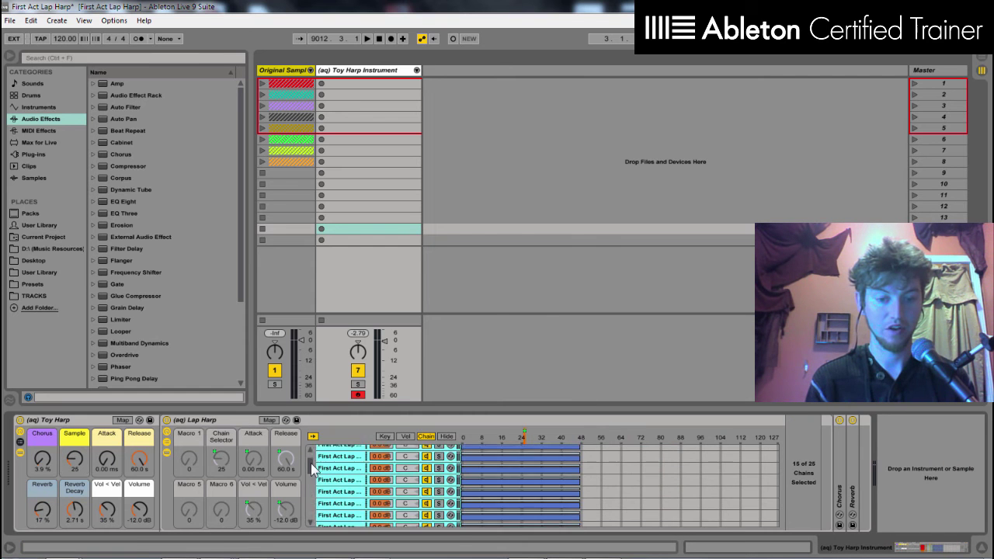
pyautogui.click(335, 474)
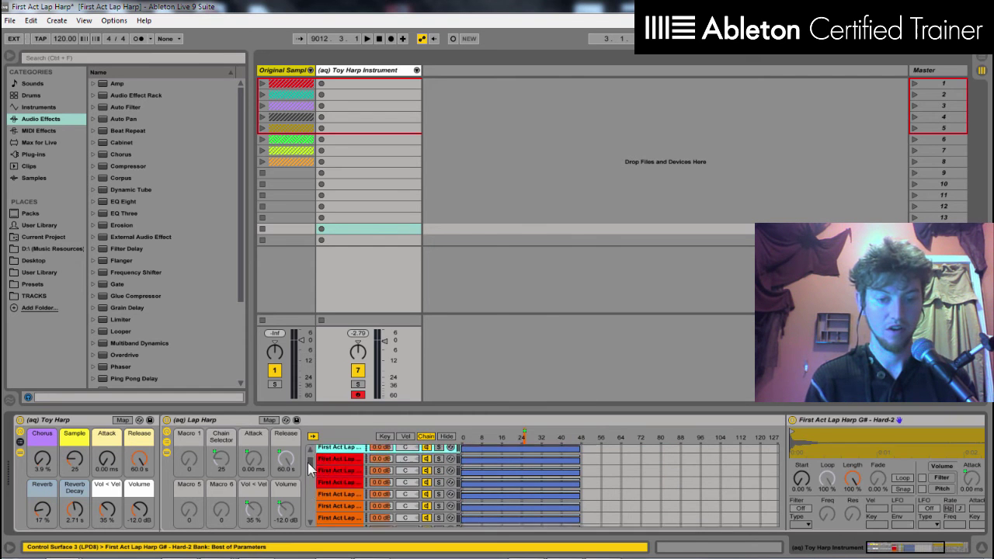
pyautogui.scroll(-3, 312, 482)
pyautogui.scroll(-1, 311, 487)
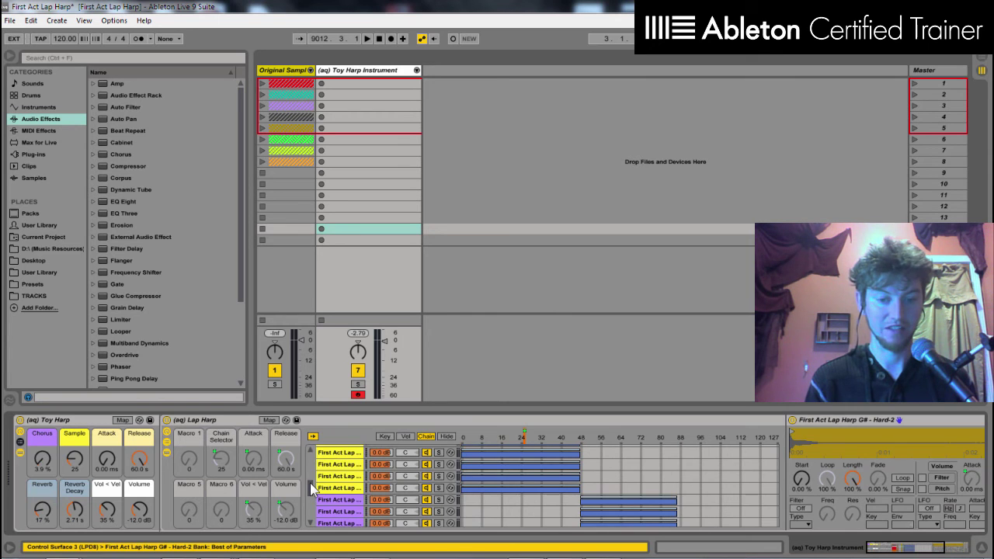
pyautogui.scroll(-2, 311, 487)
pyautogui.moveTo(221, 460); pyautogui.dragTo(222, 438)
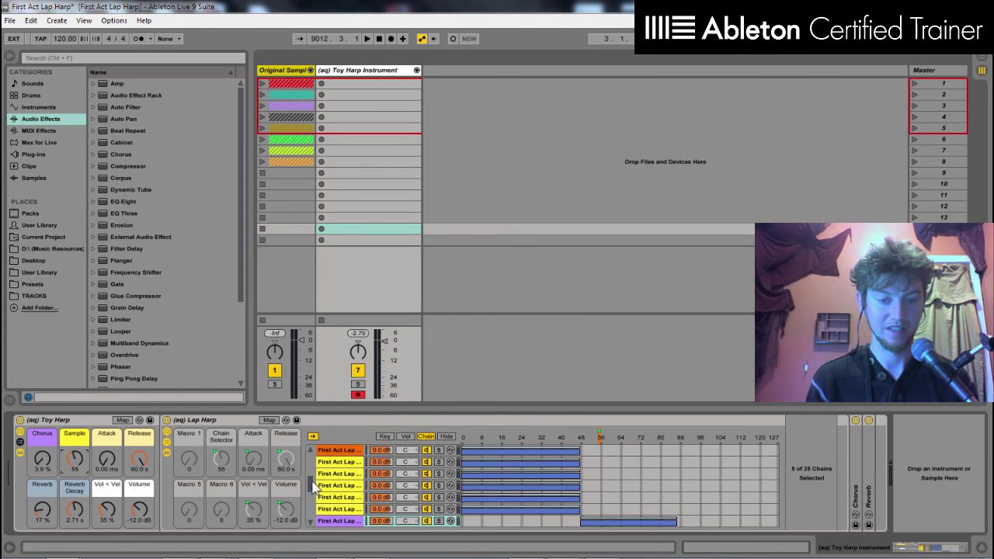
pyautogui.scroll(-5, 314, 486)
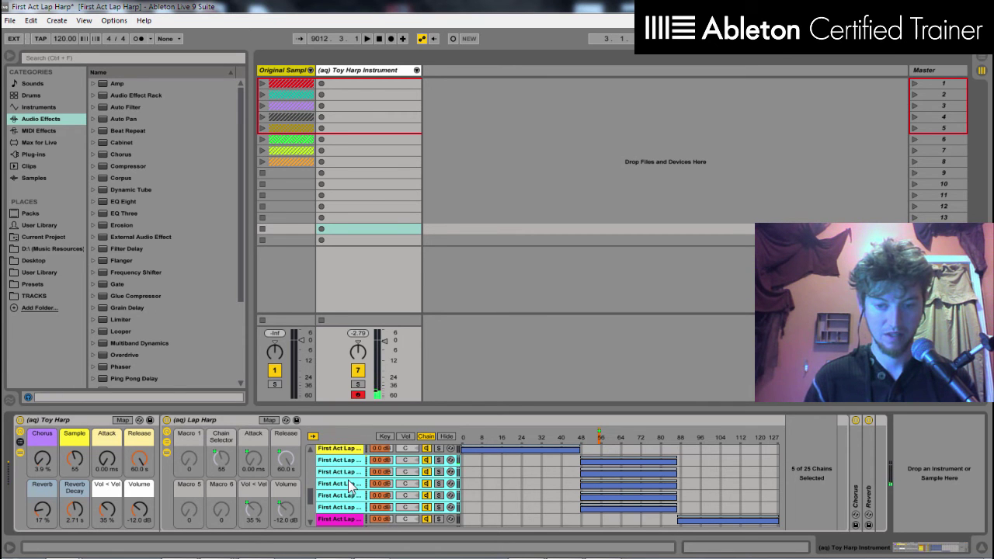
pyautogui.click(351, 477)
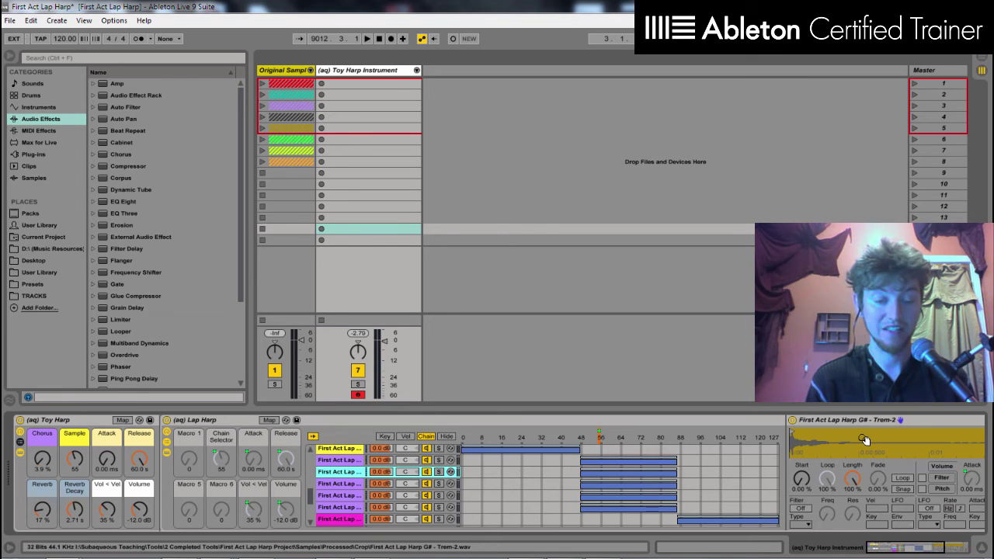
# Raise Sample to 98, show the F# Bend-1 sampler, sweep Sample back to 0, then reselect Toy Harp
pyautogui.moveTo(83, 464); pyautogui.dragTo(83, 432)
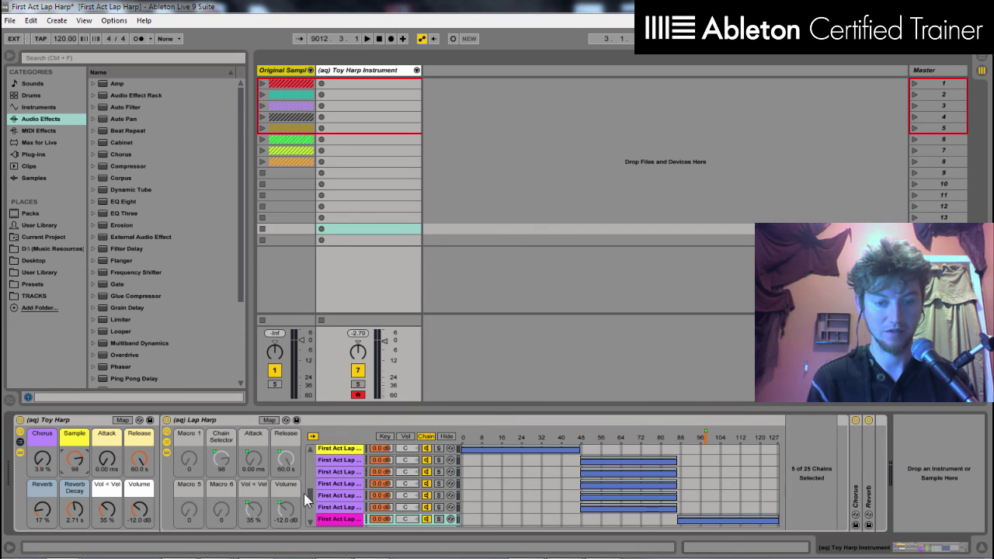
pyautogui.moveTo(307, 495)
pyautogui.mouseDown()
pyautogui.moveTo(309, 517)
pyautogui.moveTo(310, 497)
pyautogui.mouseUp()
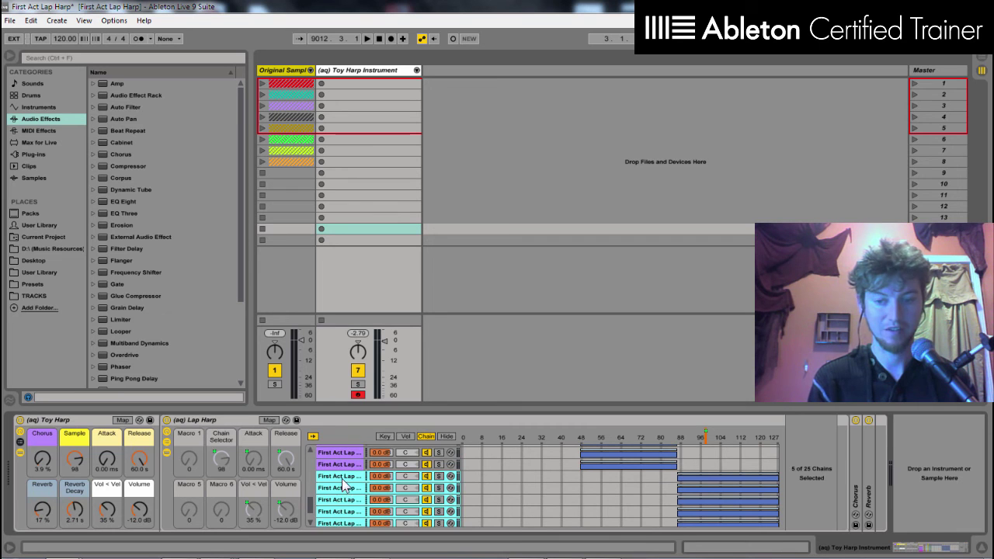
pyautogui.click(343, 478)
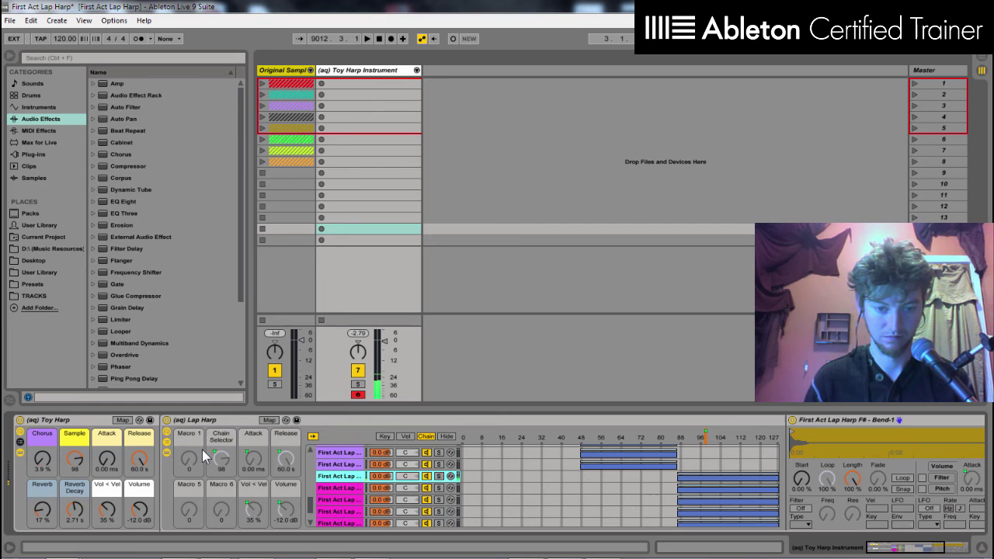
pyautogui.moveTo(75, 459); pyautogui.dragTo(74, 512)
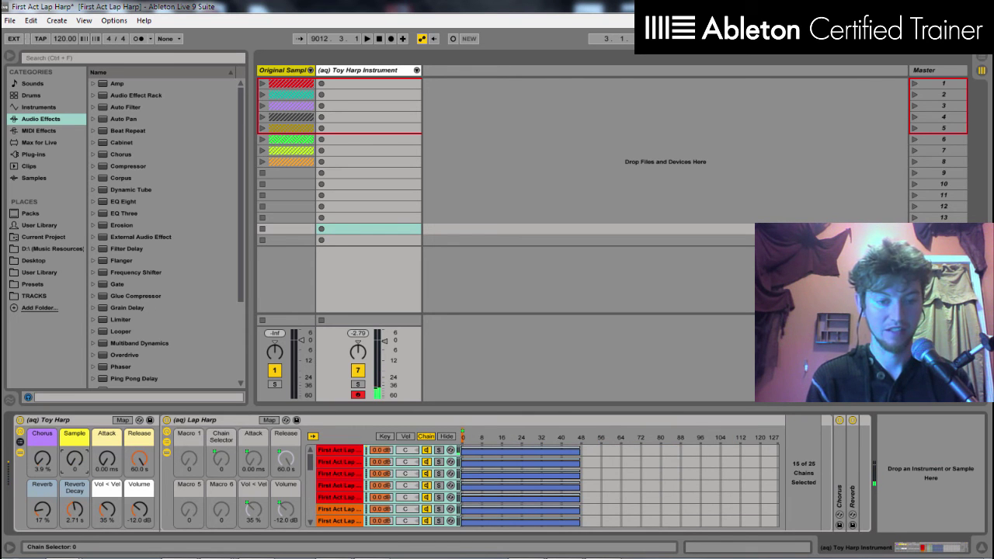
pyautogui.moveTo(74, 513)
pyautogui.mouseDown()
pyautogui.moveTo(75, 489)
pyautogui.moveTo(74, 513)
pyautogui.mouseUp()
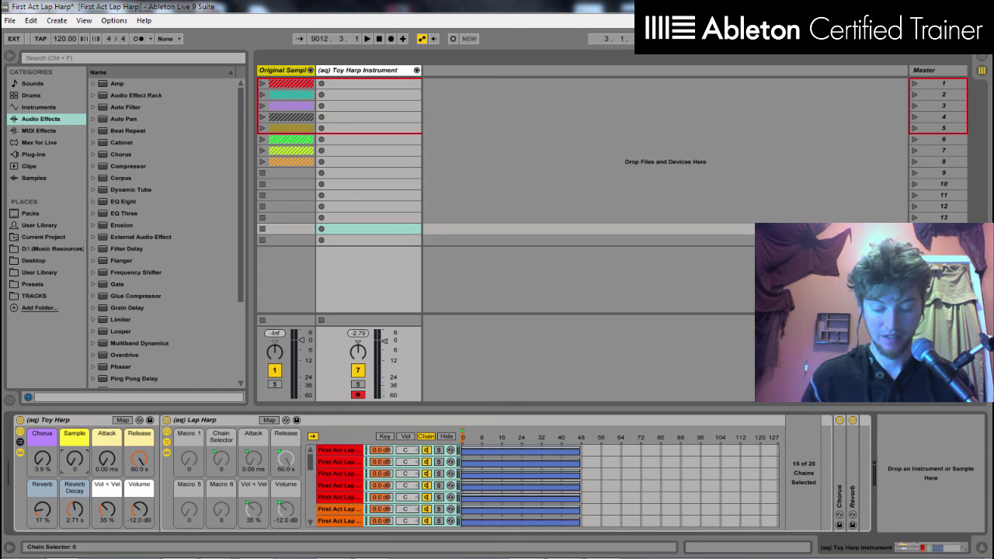
pyautogui.click(85, 420)
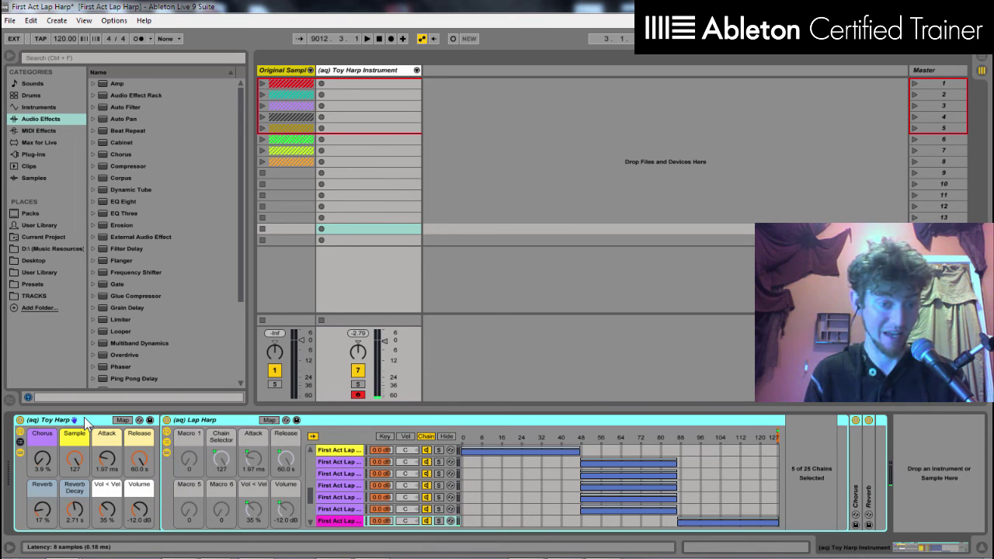
# Collapse the Lap Harp rack and select the Toy Harp device
pyautogui.doubleClick(194, 420)
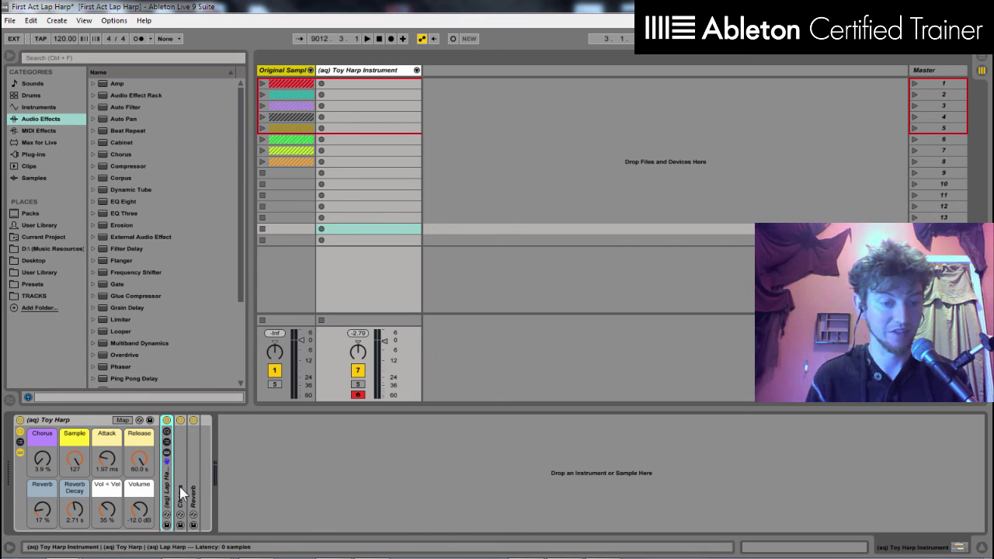
pyautogui.click(93, 421)
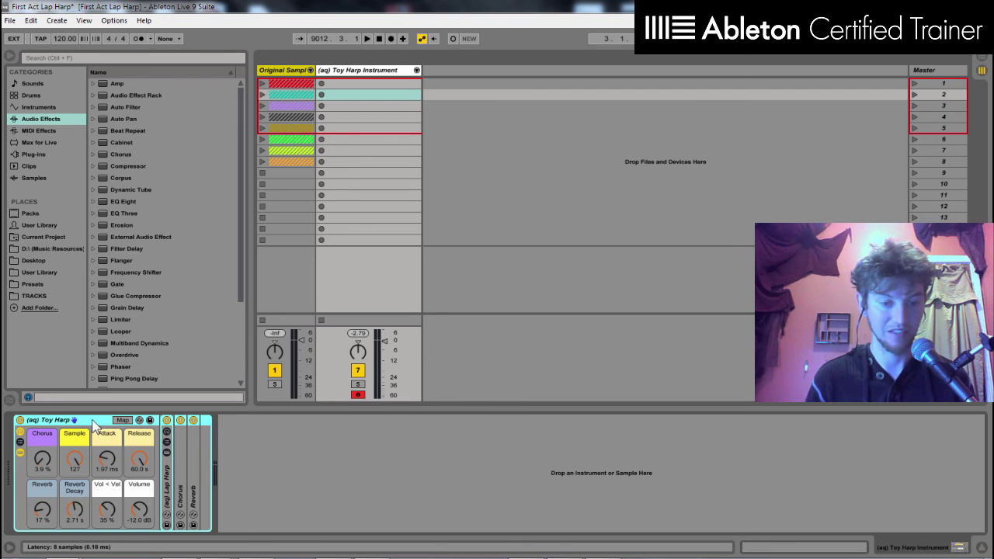
# Undo and redo to briefly show the five Original Sample tracks, then set Toy Harp's Sample to 0
pyautogui.click(303, 71)
pyautogui.hotkey('ctrl', 'z')
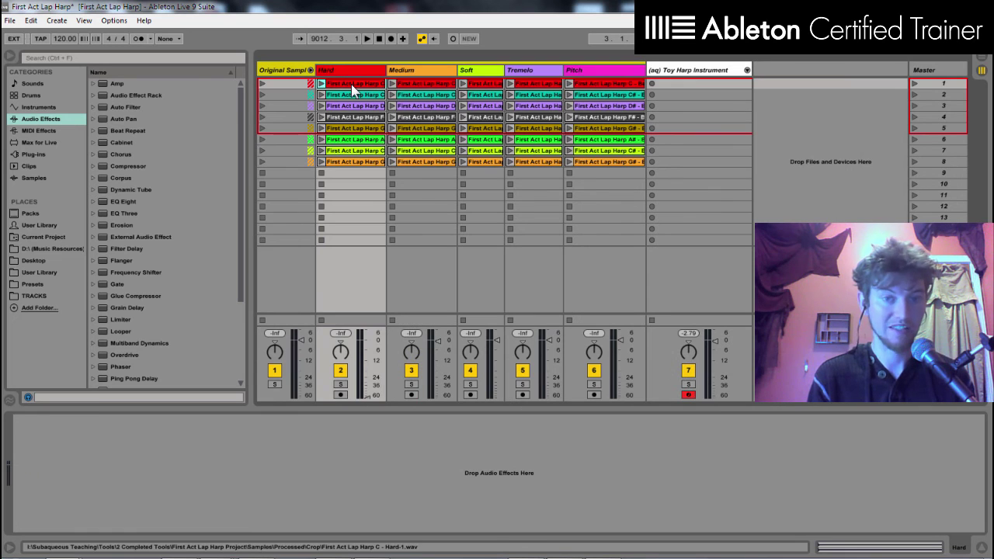
pyautogui.hotkey('ctrl', 'y')
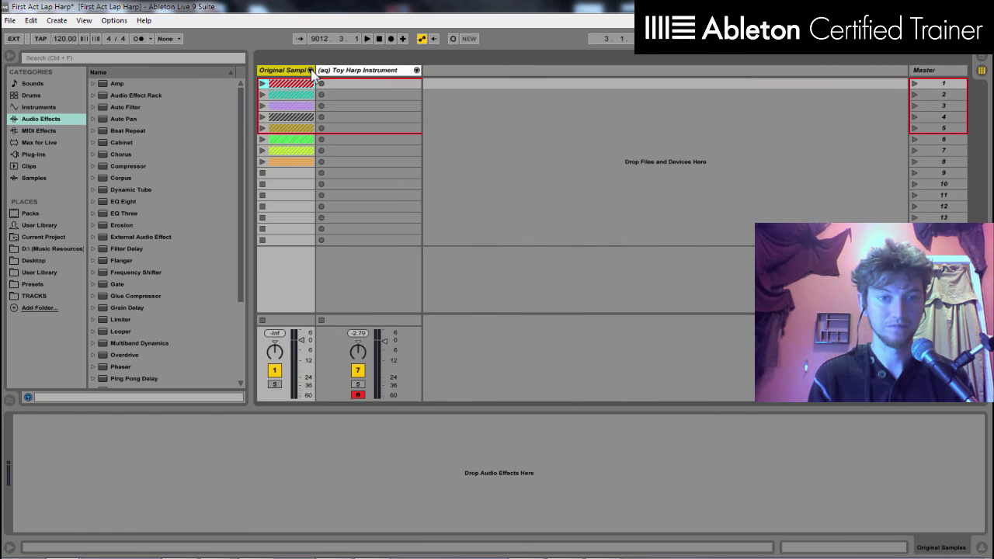
pyautogui.click(352, 70)
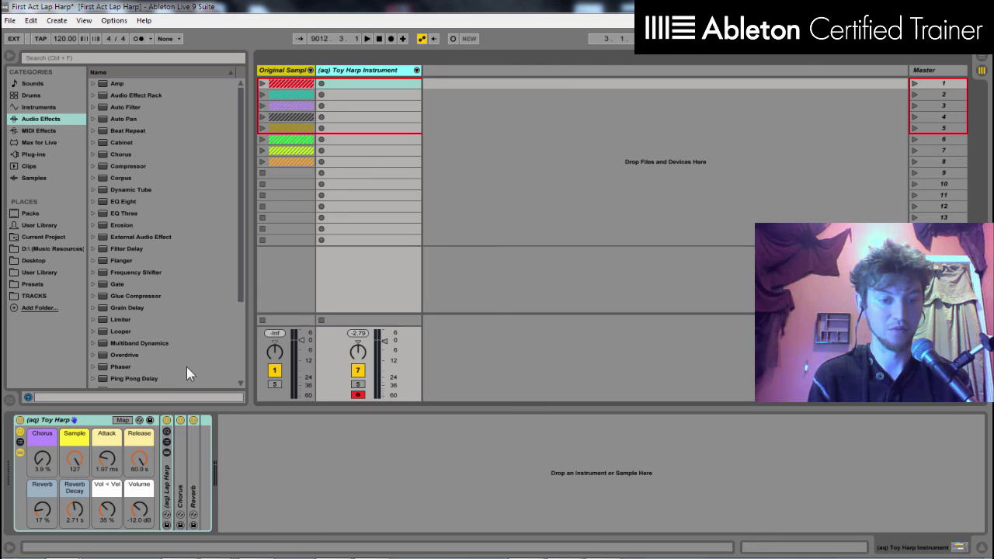
pyautogui.moveTo(74, 458)
pyautogui.mouseDown()
pyautogui.moveTo(74, 544)
pyautogui.moveTo(72, 458)
pyautogui.mouseUp()
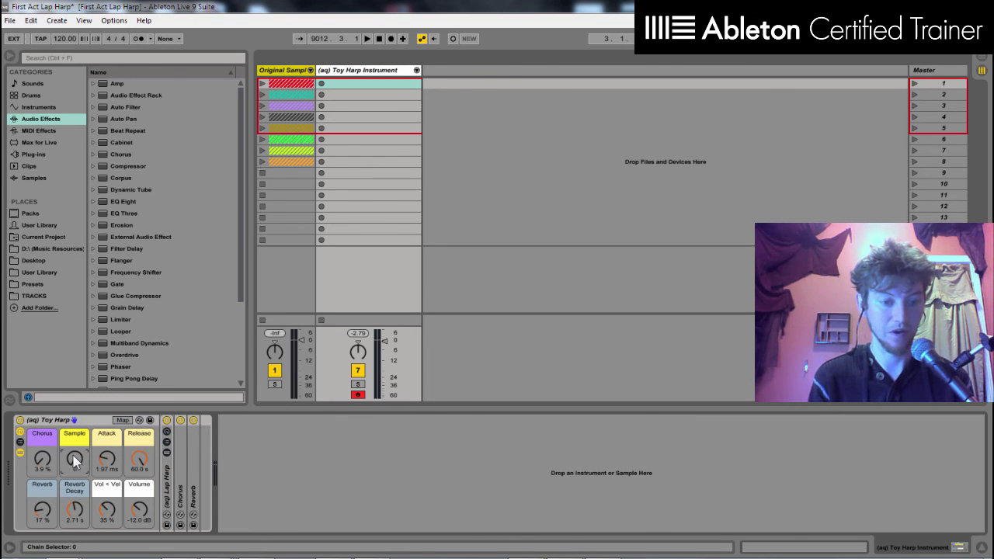